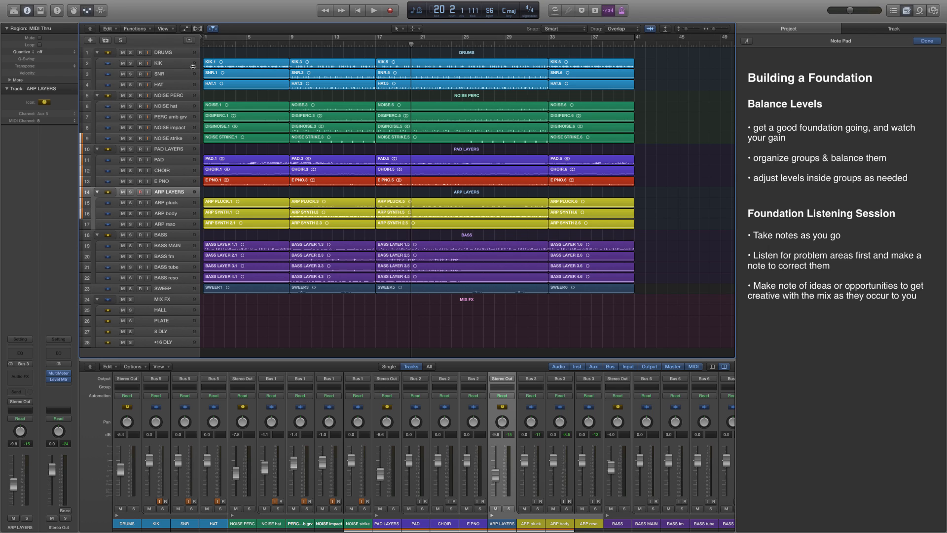
Collapse all track stacks and go through the group tracks from DRUMS to BASS, briefly showing the contents of MIX FX
{"action": "left_click", "coordinate": [97, 52], "text": "alt"}
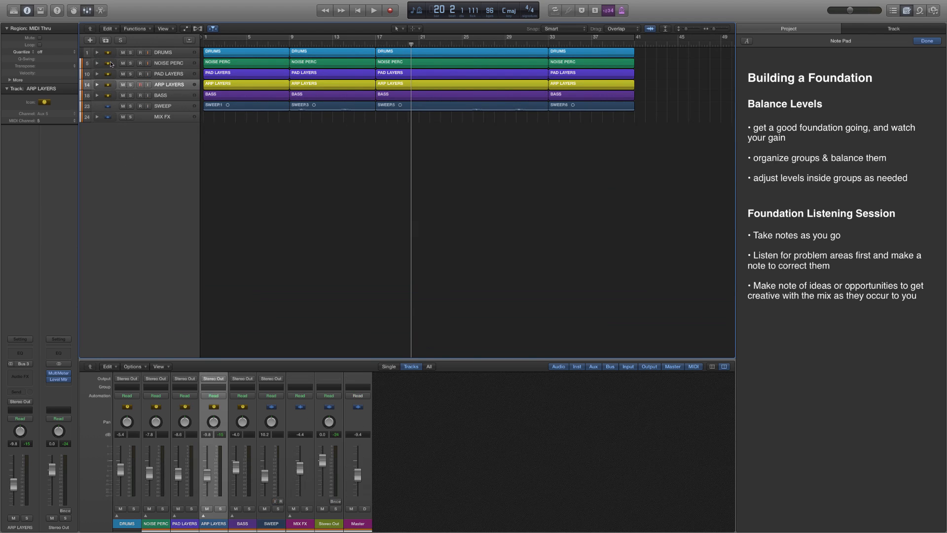
{"action": "left_click", "coordinate": [168, 52]}
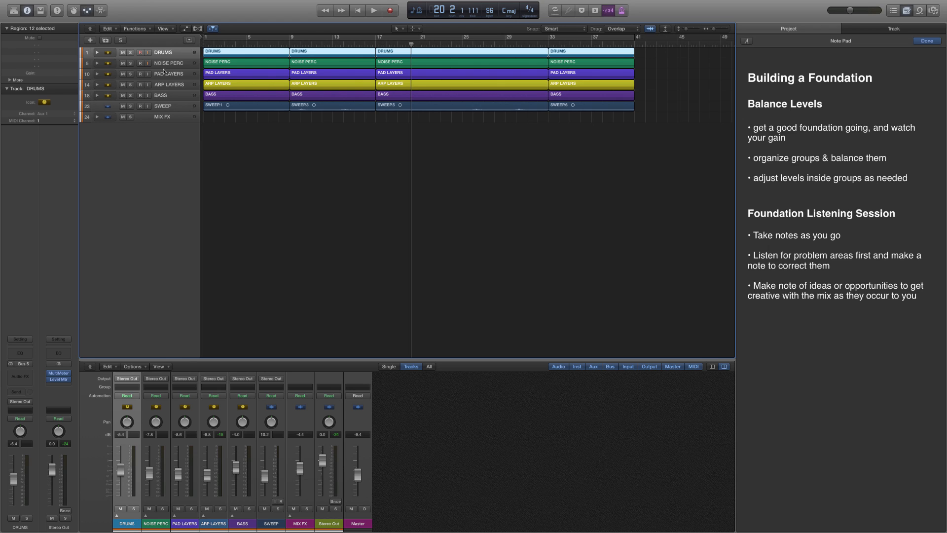
{"action": "left_click", "coordinate": [164, 64]}
{"action": "key", "text": "Up"}
{"action": "left_click", "coordinate": [173, 75]}
{"action": "left_click", "coordinate": [175, 85]}
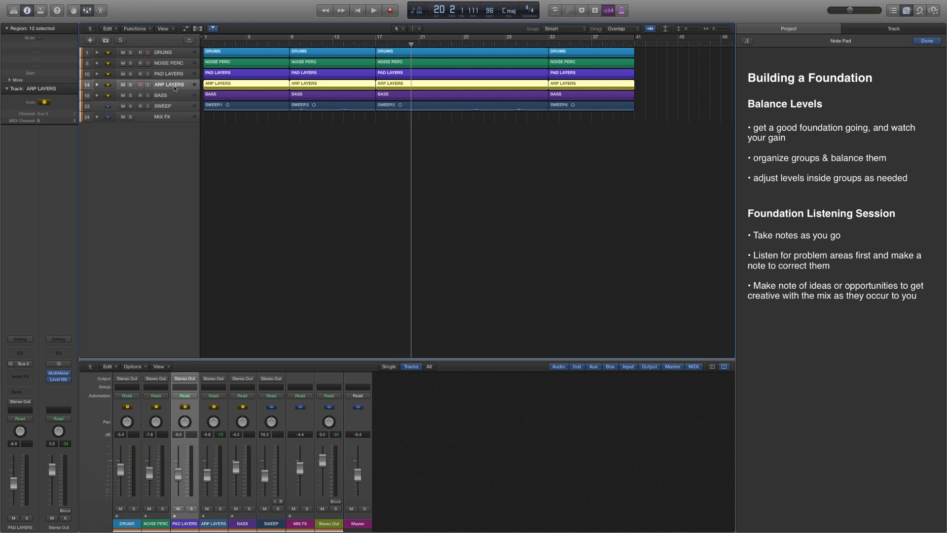
{"action": "left_click", "coordinate": [166, 97]}
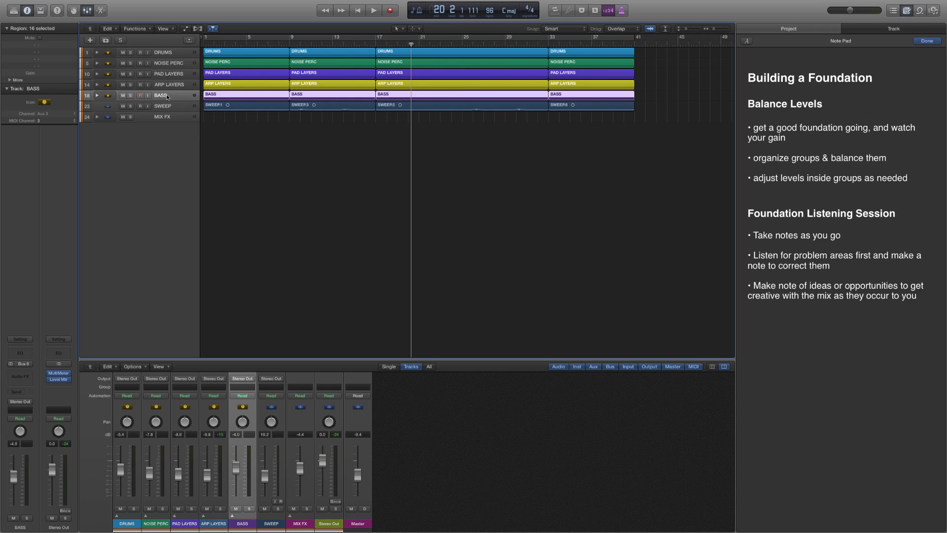
{"action": "left_click", "coordinate": [96, 117]}
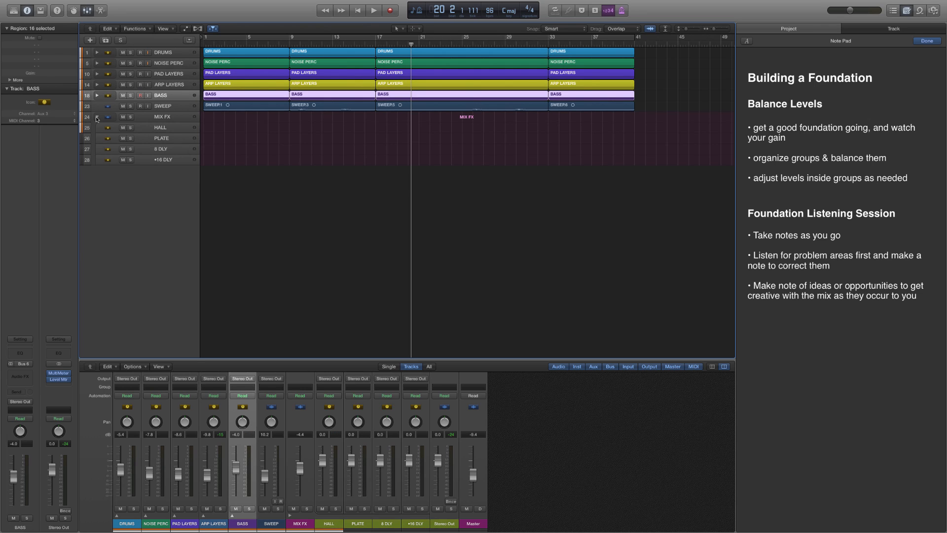
{"action": "left_click", "coordinate": [97, 118]}
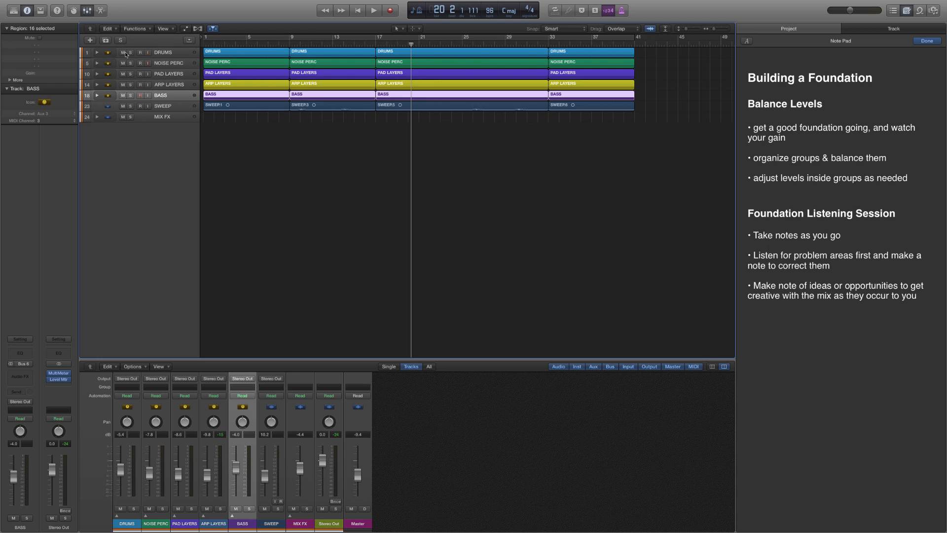
Balance the DRUMS stack while soloed from bar 10, setting KIK to -5.3 dB, SNR to -2.0 dB and HAT to 0.8 dB
{"action": "left_click", "coordinate": [96, 53]}
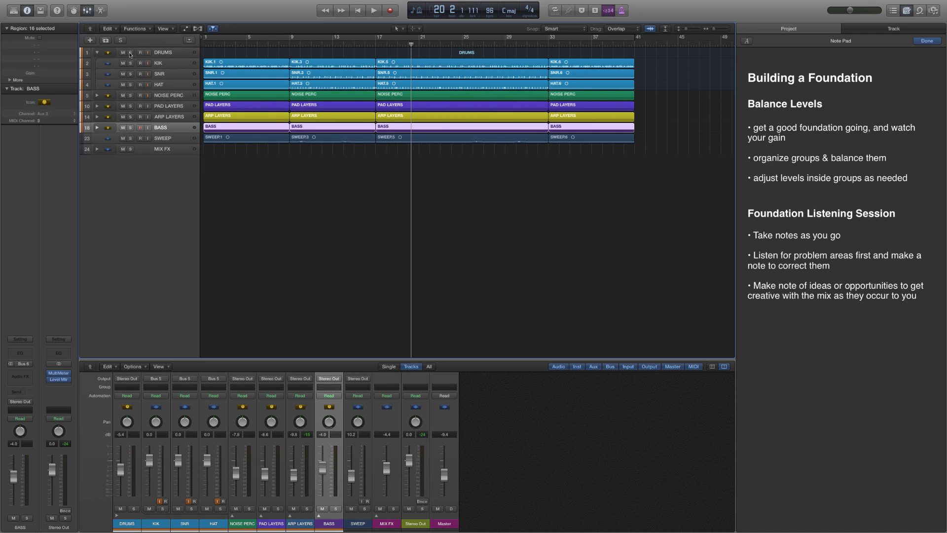
{"action": "left_click", "coordinate": [130, 52]}
{"action": "left_click", "coordinate": [301, 45]}
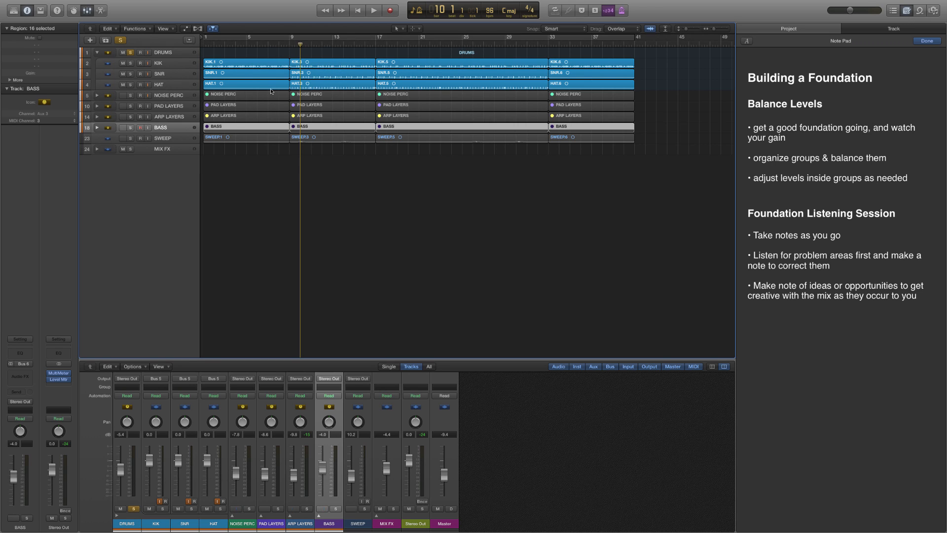
{"action": "key", "text": "space"}
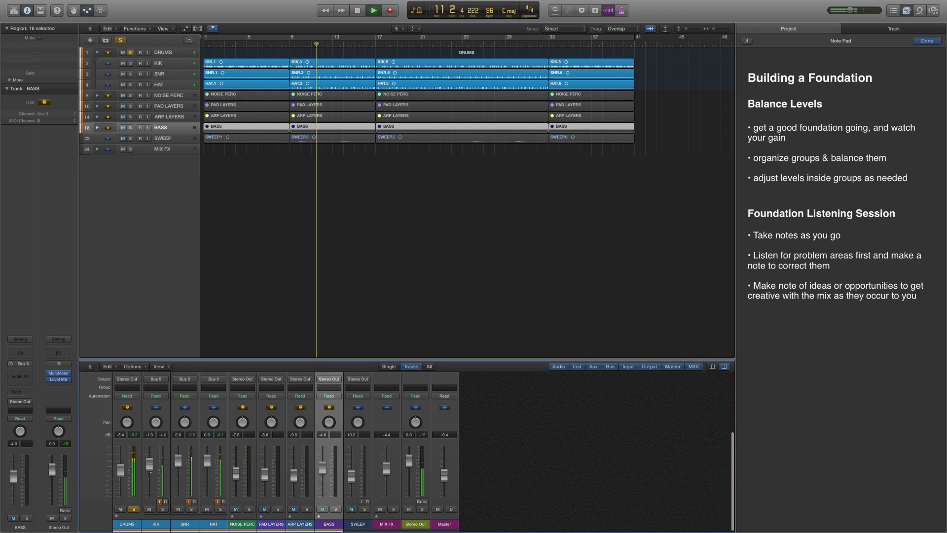
{"action": "mouse_move", "coordinate": [151, 464]}
{"action": "left_mouse_down"}
{"action": "mouse_move", "coordinate": [151, 474]}
{"action": "mouse_move", "coordinate": [179, 472]}
{"action": "mouse_move", "coordinate": [179, 464]}
{"action": "mouse_move", "coordinate": [149, 470]}
{"action": "left_mouse_up"}
{"action": "left_click_drag", "start_coordinate": [208, 461], "coordinate": [208, 459]}
{"action": "key", "text": "space"}
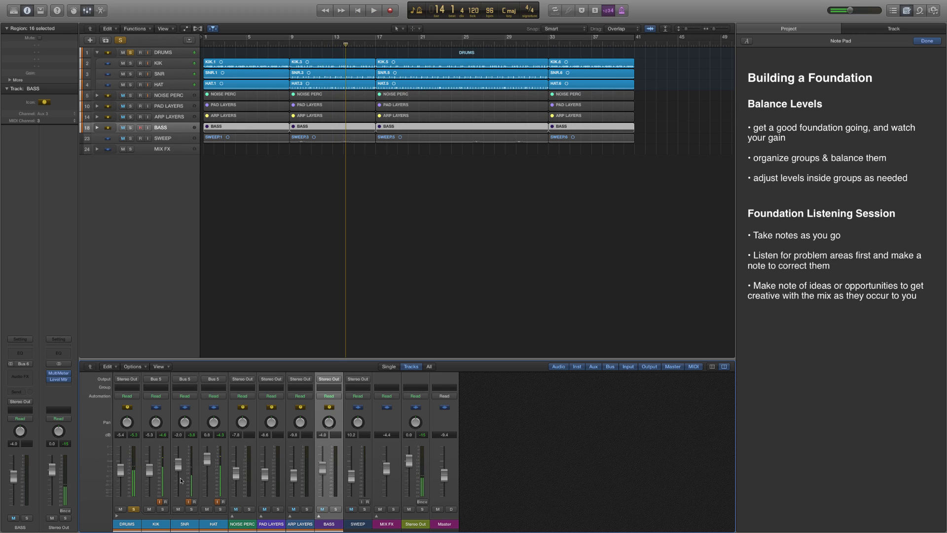
{"action": "left_click", "coordinate": [133, 509]}
Solo NOISE PERC and set NOISE hat to -1.3 dB, PERC amb grv to -2.6 dB, NOISE impact to -1.8 dB and NOISE strike to about -3 dB
{"action": "left_click", "coordinate": [258, 506]}
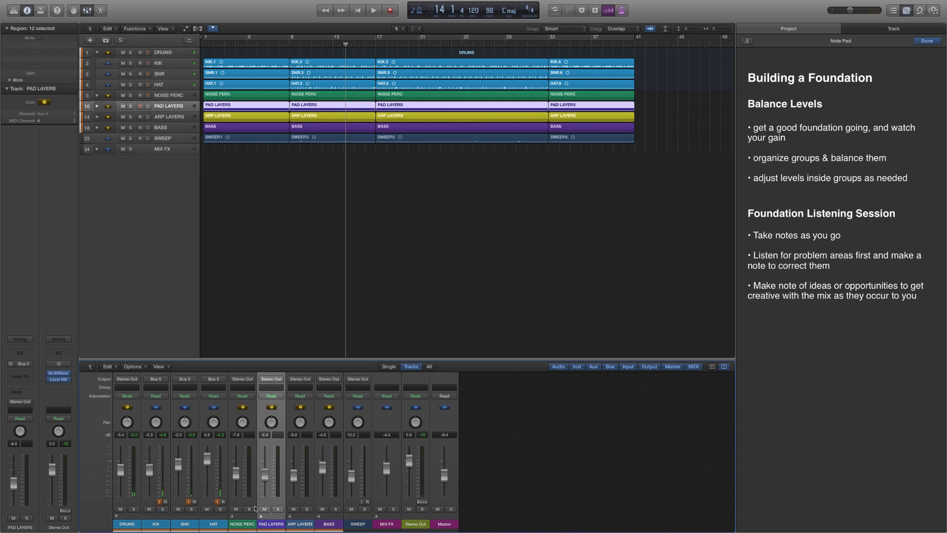
{"action": "left_click", "coordinate": [249, 510]}
{"action": "left_click", "coordinate": [244, 517]}
{"action": "key", "text": "space"}
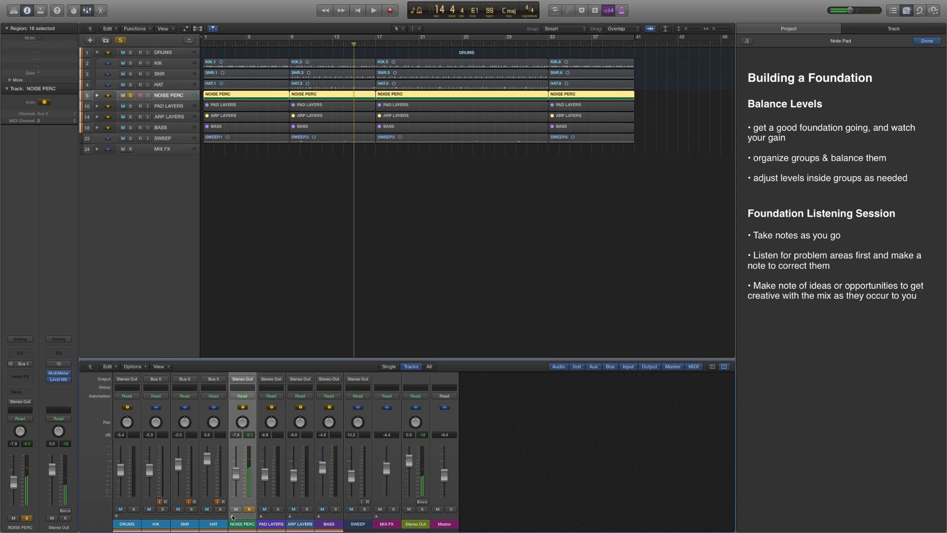
{"action": "left_click", "coordinate": [232, 516]}
{"action": "left_click_drag", "start_coordinate": [270, 470], "coordinate": [351, 466]}
{"action": "left_click", "coordinate": [328, 470]}
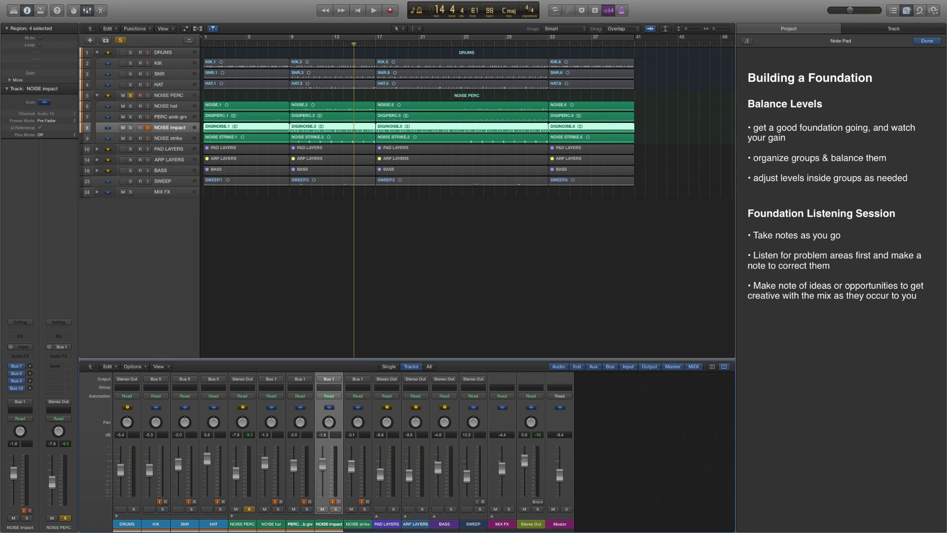
Unsolo the NOISE PERC group and collapse the NOISE PERC and DRUMS stacks
{"action": "left_click", "coordinate": [249, 509]}
{"action": "left_click", "coordinate": [233, 516]}
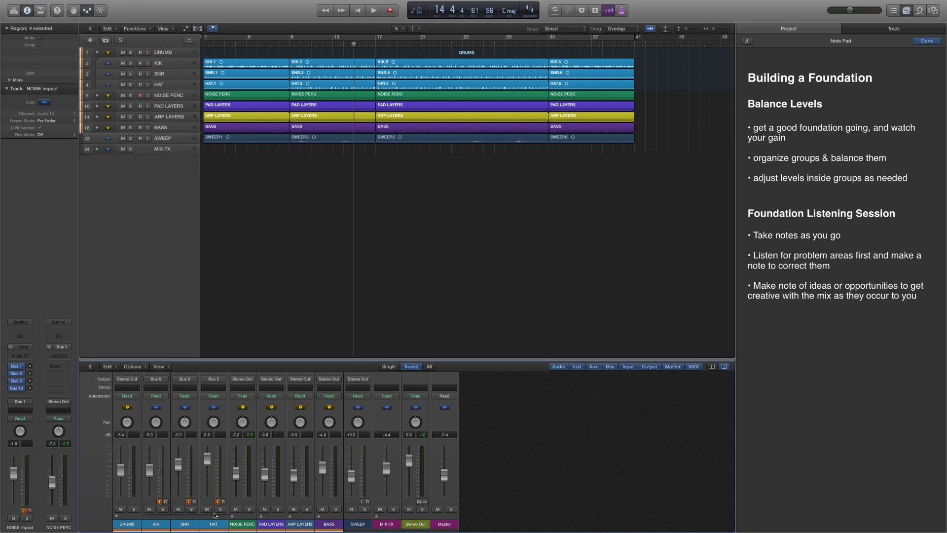
{"action": "left_click", "coordinate": [115, 516]}
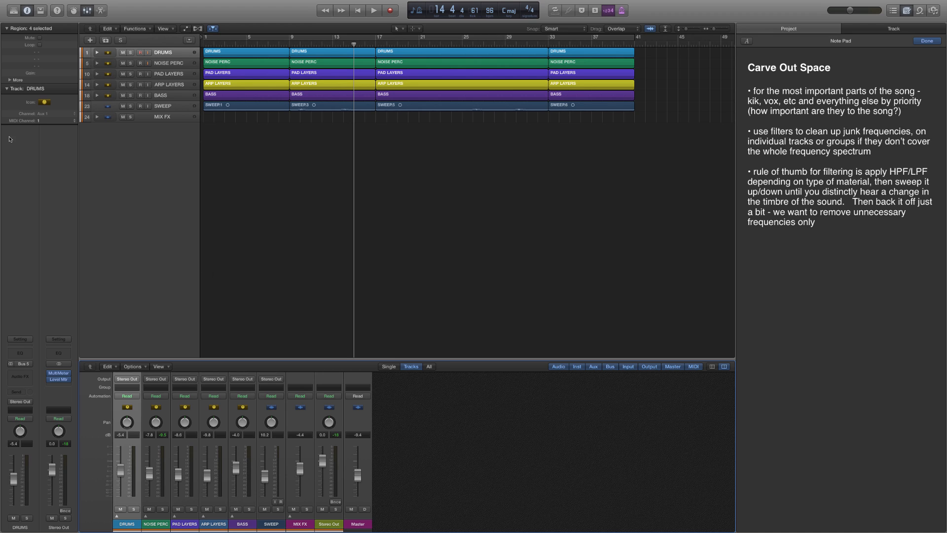
Expand the DRUMS stack and play the HAT track soloed
{"action": "left_click", "coordinate": [97, 52]}
{"action": "left_click", "coordinate": [173, 86]}
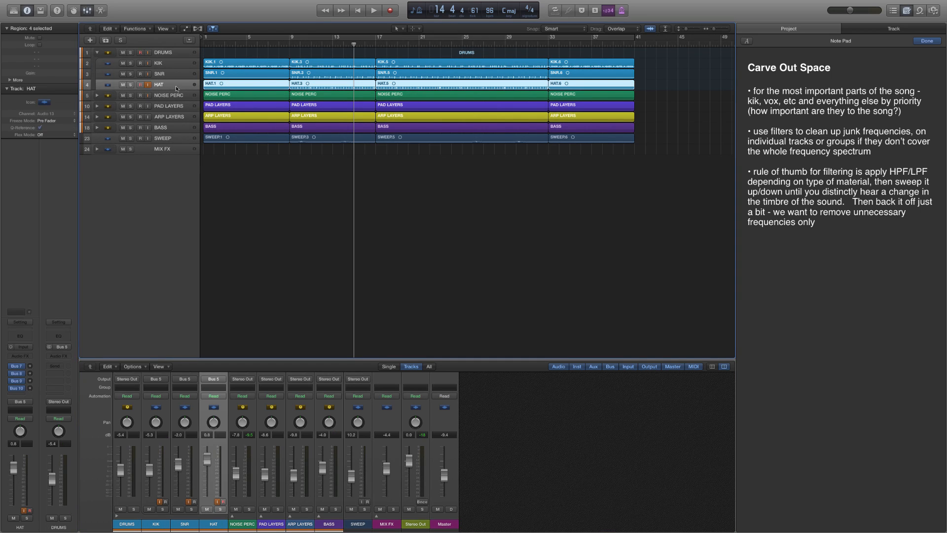
{"action": "left_click", "coordinate": [129, 85]}
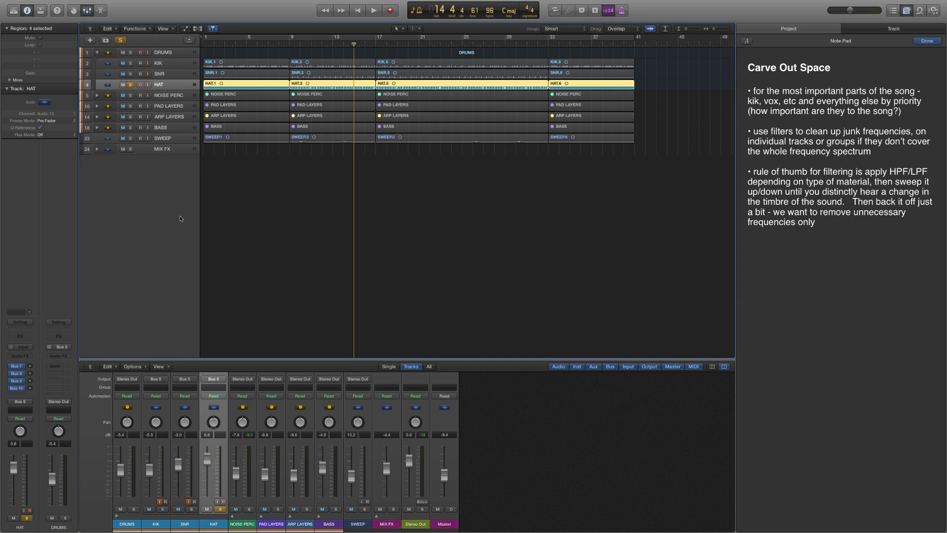
{"action": "key", "text": "space"}
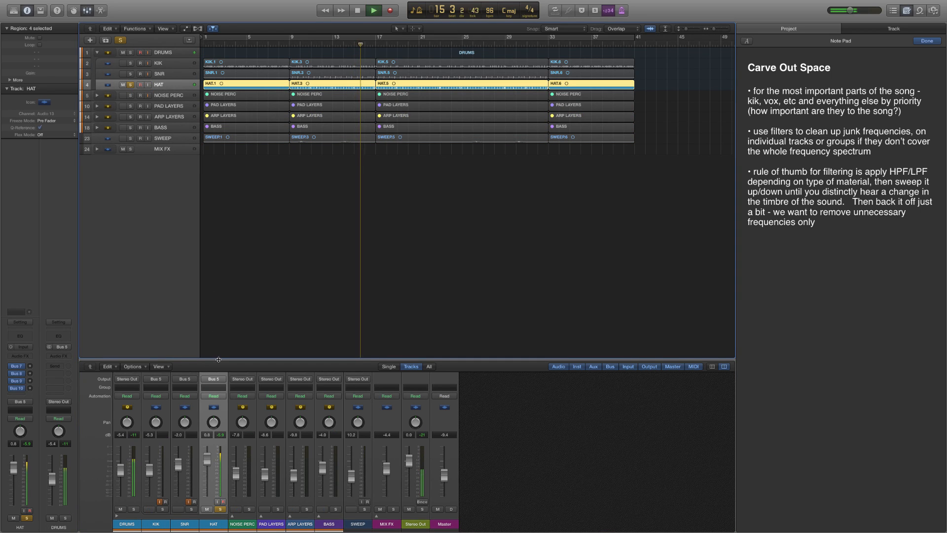
Insert a Channel EQ on the HAT track and sweep its low-cut filter up to a cutoff between 100 and 200 Hz
{"action": "scroll", "coordinate": [215, 391], "scroll_direction": "up", "scroll_amount": 3}
{"action": "scroll", "coordinate": [213, 389], "scroll_direction": "up", "scroll_amount": 3}
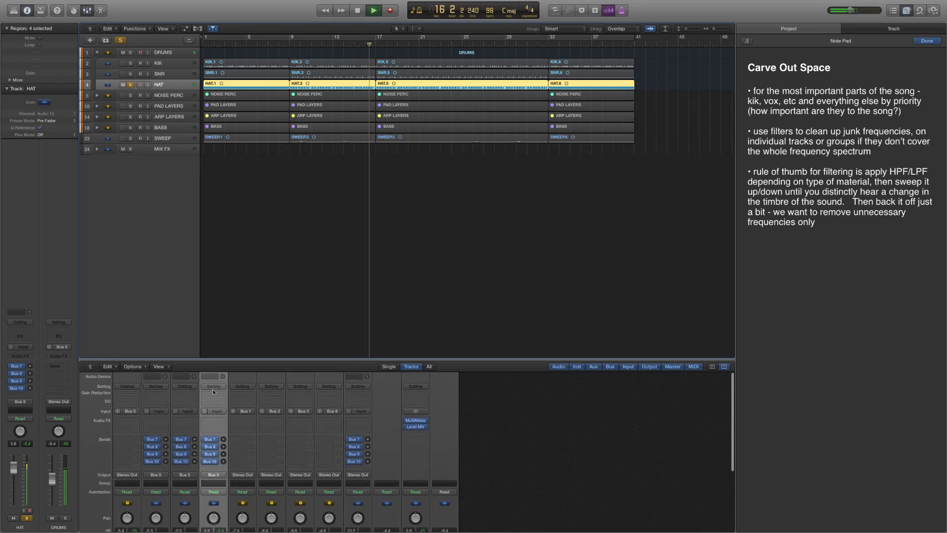
{"action": "key", "text": "space"}
{"action": "left_click", "coordinate": [207, 394]}
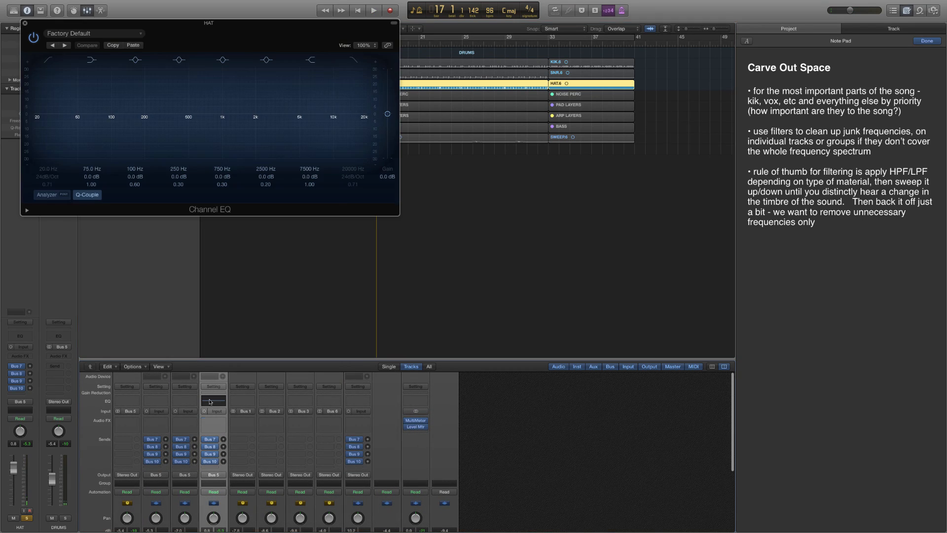
{"action": "left_click", "coordinate": [48, 60]}
{"action": "left_click_drag", "start_coordinate": [34, 119], "coordinate": [140, 112]}
{"action": "key", "text": "space"}
{"action": "key", "text": "space"}
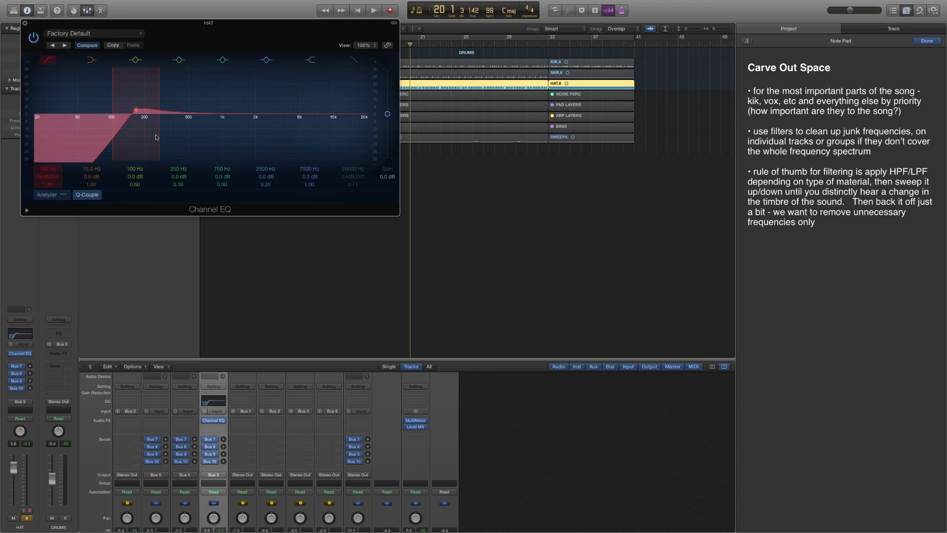
{"action": "left_click", "coordinate": [25, 23]}
Insert a mono-to-stereo Stereo Spread on the KIK track and adjust the frequency range it affects
{"action": "left_click", "coordinate": [163, 63]}
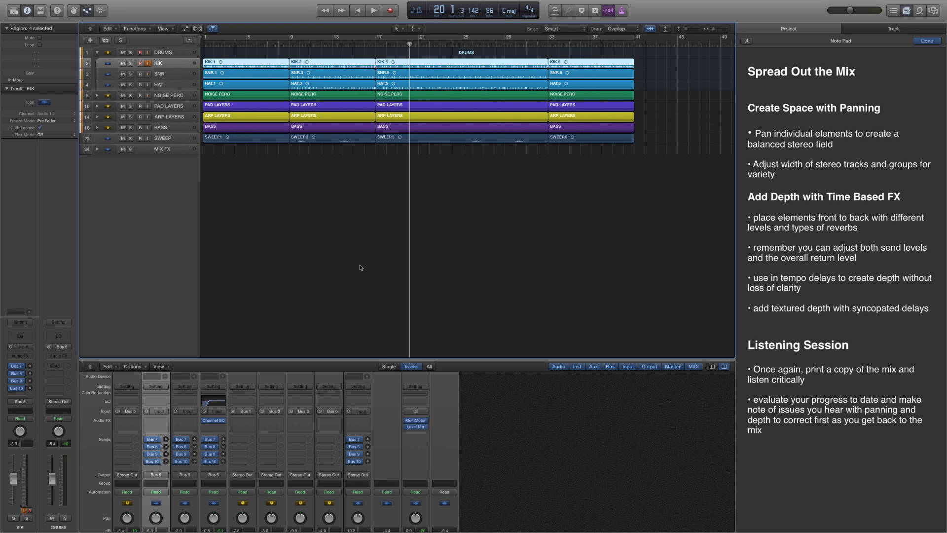
{"action": "left_click", "coordinate": [18, 356]}
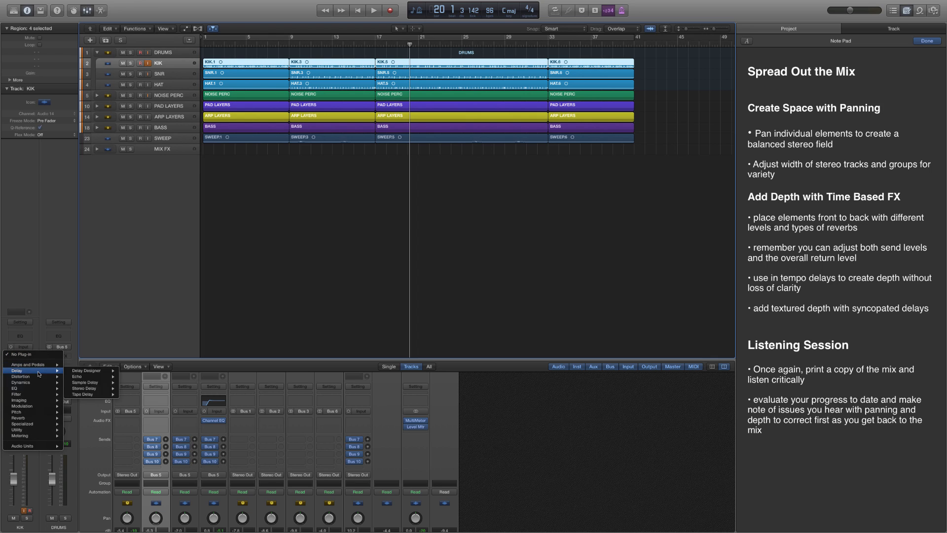
{"action": "mouse_move", "coordinate": [30, 400]}
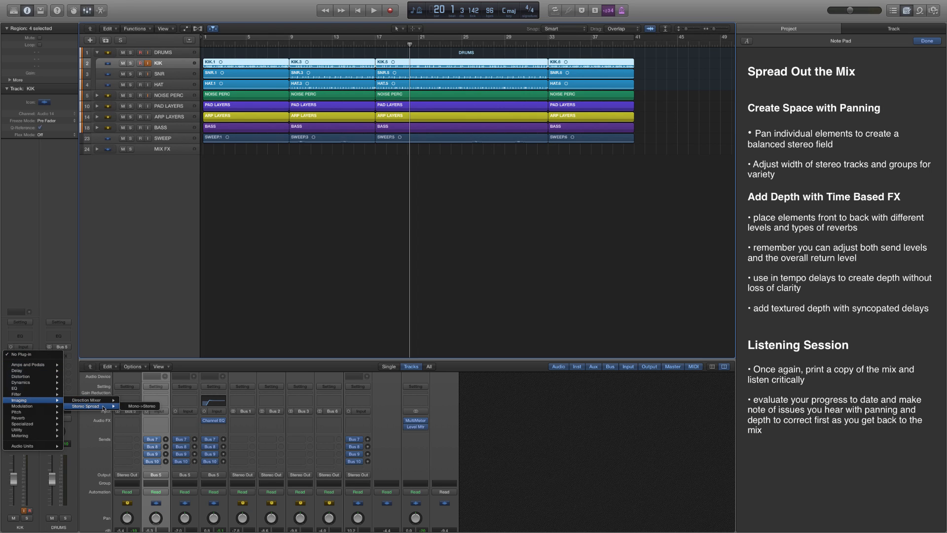
{"action": "left_click", "coordinate": [141, 406]}
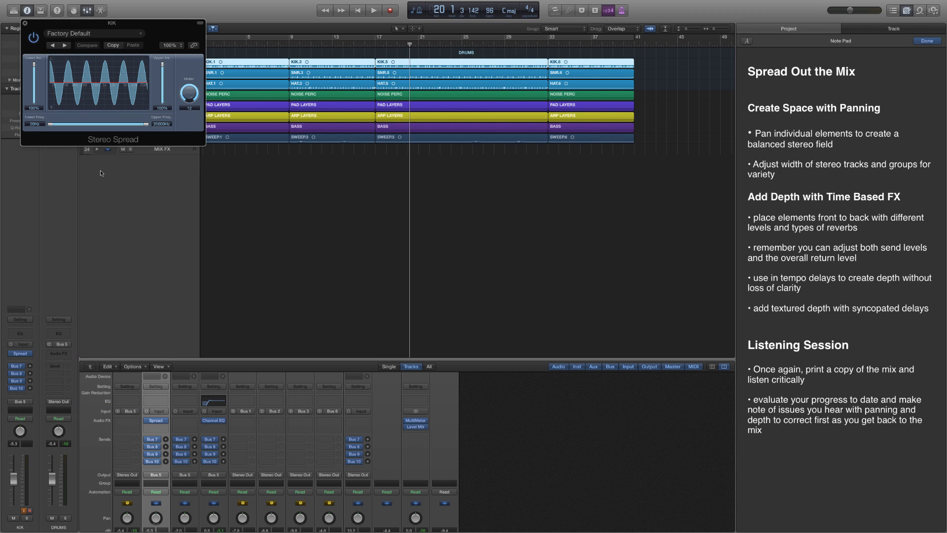
{"action": "left_click_drag", "start_coordinate": [146, 125], "coordinate": [64, 125]}
{"action": "left_click", "coordinate": [25, 24]}
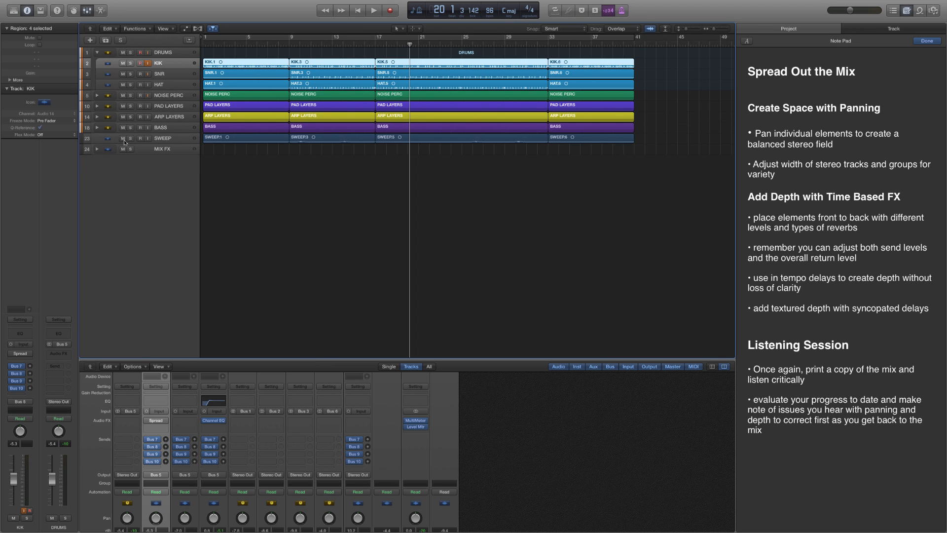
Collapse the DRUMS stack and solo the NOISE PERC group together with MIX FX
{"action": "left_click", "coordinate": [97, 53]}
{"action": "left_click", "coordinate": [160, 63]}
{"action": "key", "text": "s"}
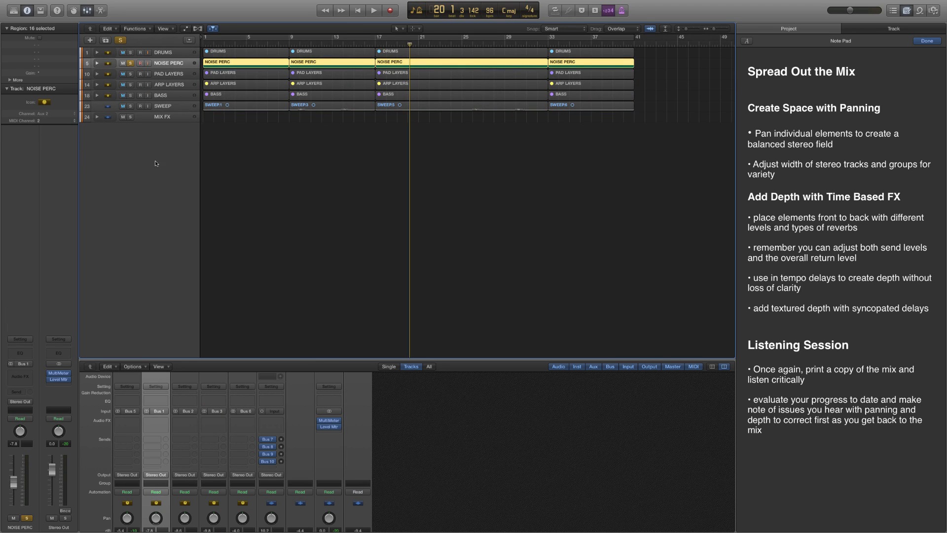
{"action": "left_click", "coordinate": [130, 117]}
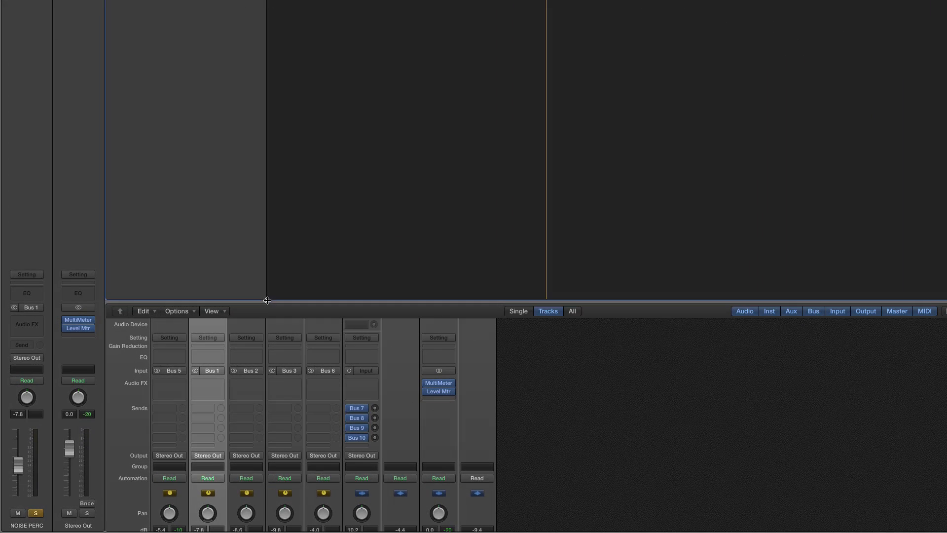
Enlarge the mixer and expand the NOISE PERC and MIX FX stacks while the soloed groups play
{"action": "left_click_drag", "start_coordinate": [201, 359], "coordinate": [198, 229]}
{"action": "key", "text": "space"}
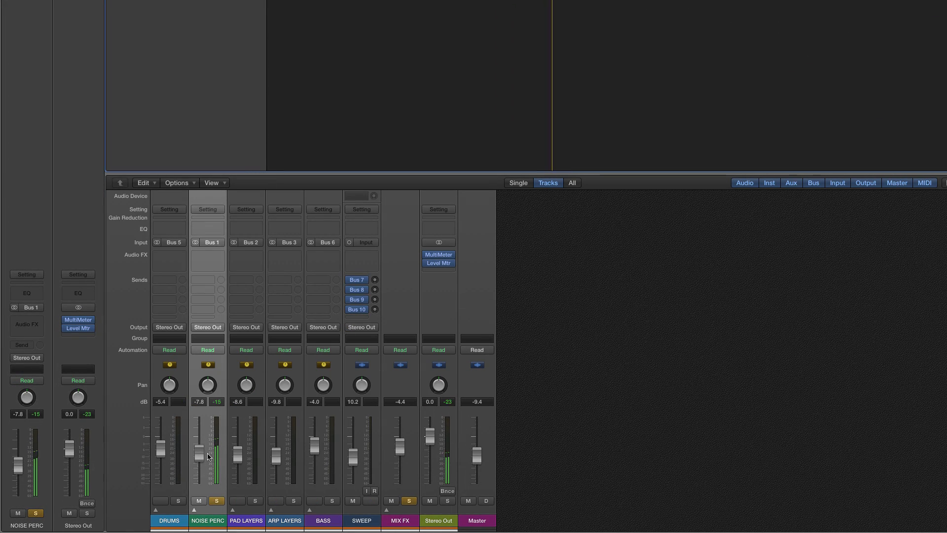
{"action": "left_click", "coordinate": [195, 509]}
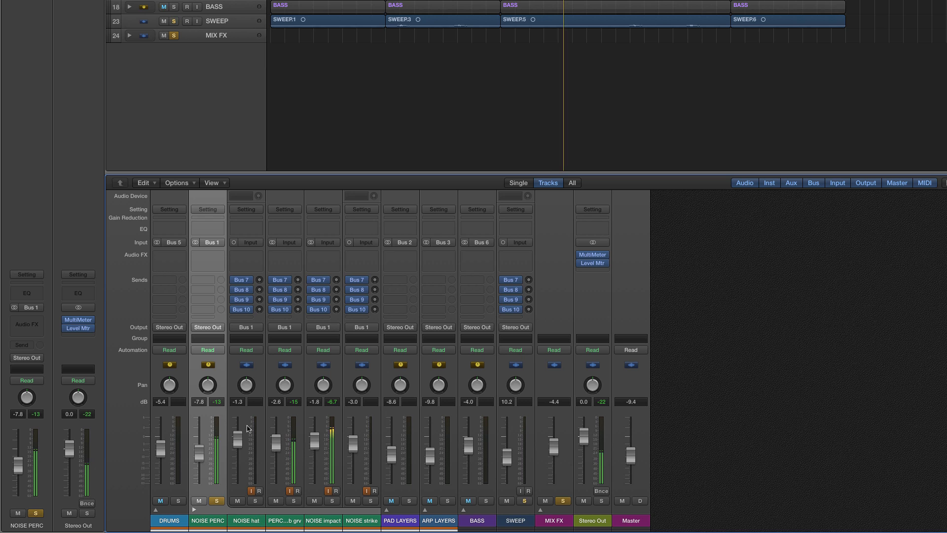
{"action": "key", "text": "space"}
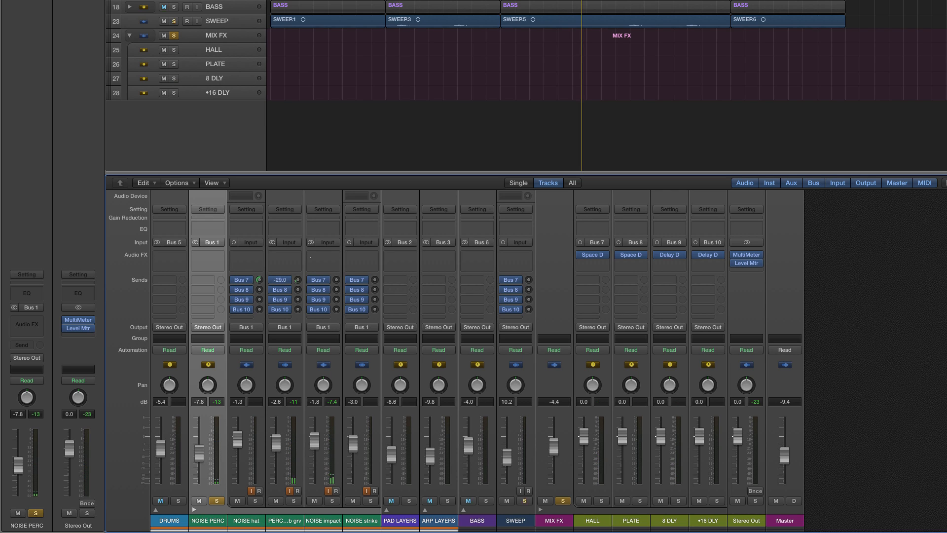
Raise PERC amb grv's Bus 7 send to about -1.9 dB and its channel fader to -0.2 dB
{"action": "left_click_drag", "start_coordinate": [298, 279], "coordinate": [298, 277]}
{"action": "key", "text": "space"}
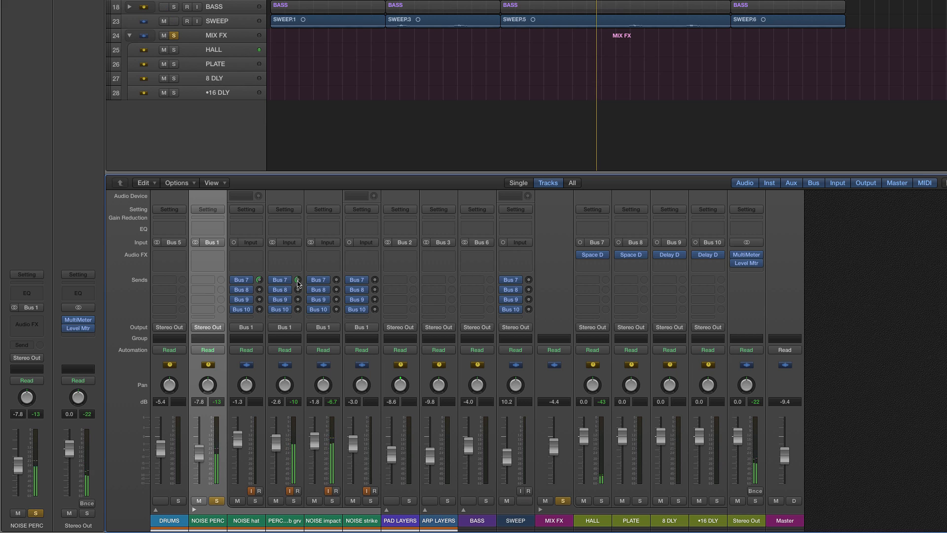
{"action": "left_click_drag", "start_coordinate": [299, 278], "coordinate": [299, 269]}
{"action": "key", "text": "space"}
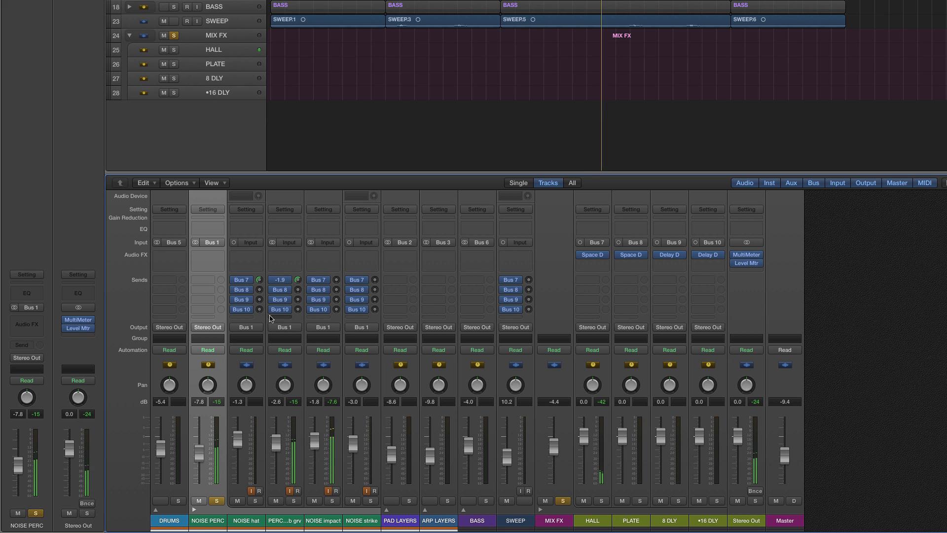
{"action": "left_click_drag", "start_coordinate": [274, 458], "coordinate": [277, 435]}
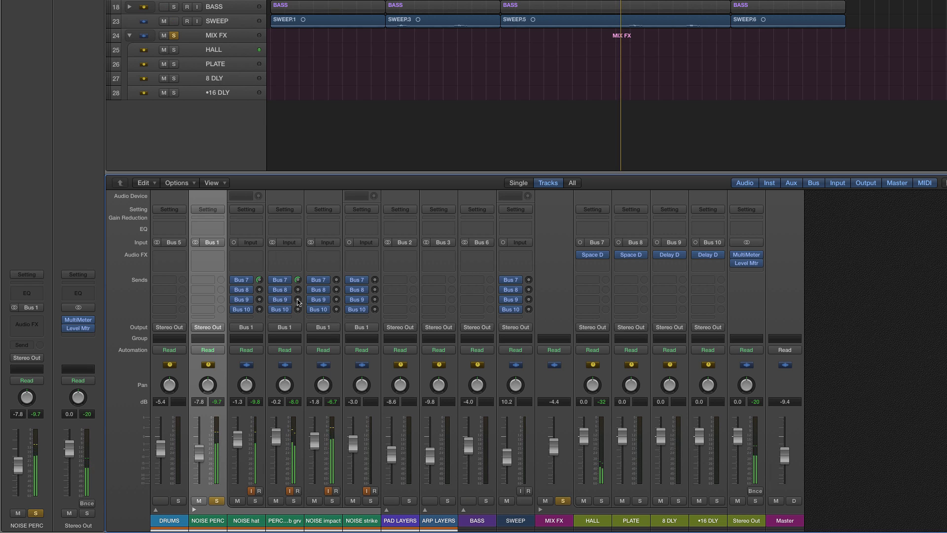
Set NOISE impact's Bus 9 send to about -18.5 dB and lower the 8 DLY return fader to -3.9 dB
{"action": "left_click_drag", "start_coordinate": [336, 299], "coordinate": [336, 281]}
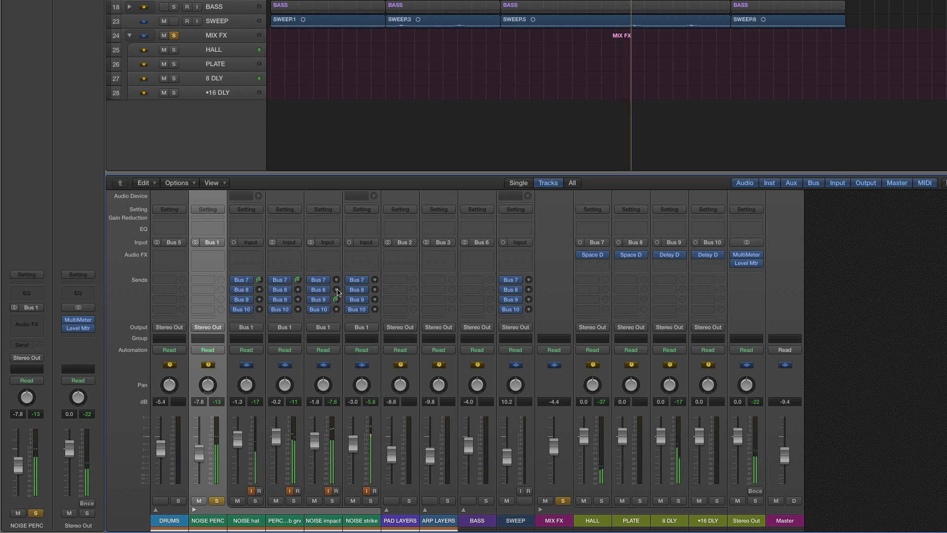
{"action": "left_click_drag", "start_coordinate": [335, 302], "coordinate": [338, 305]}
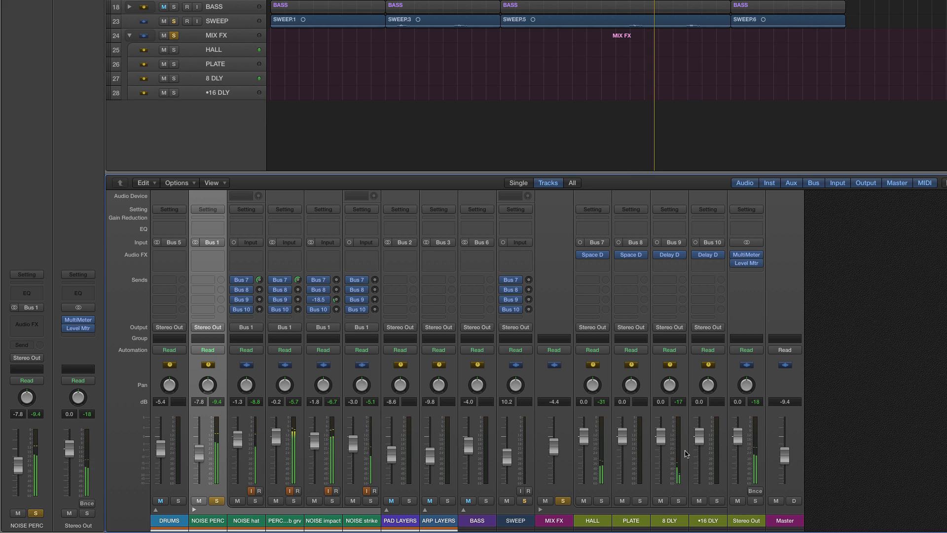
{"action": "left_click_drag", "start_coordinate": [662, 436], "coordinate": [662, 446]}
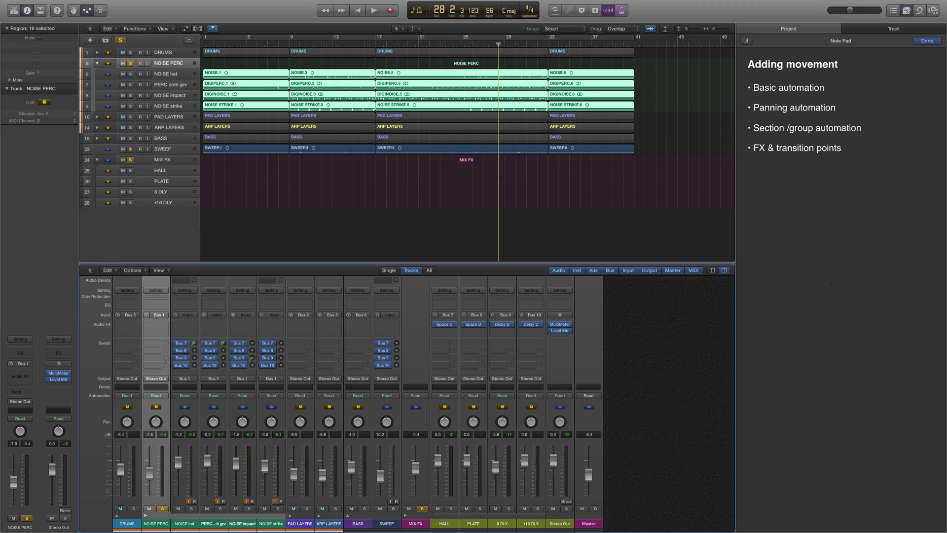
Clear the solo on NOISE PERC and MIX FX and play the full mix from bar 9
{"action": "key", "text": "s"}
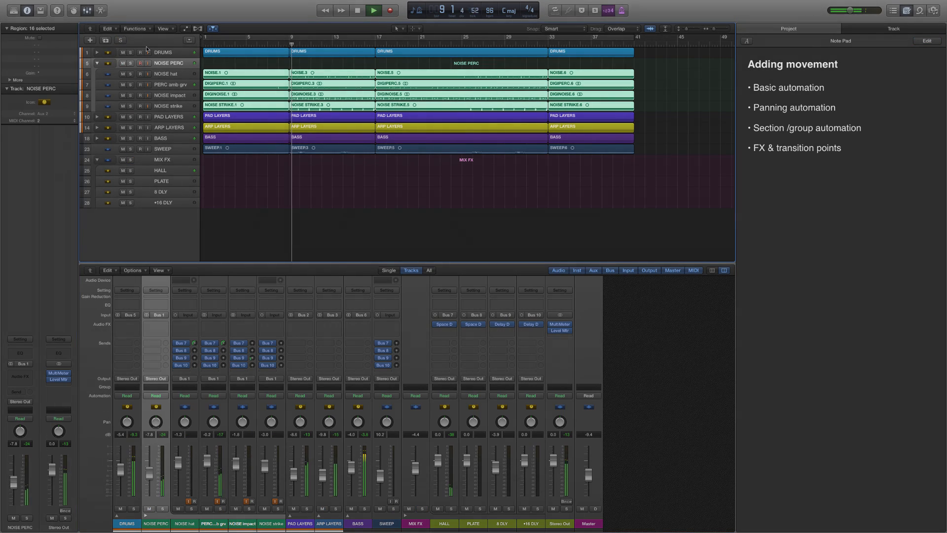